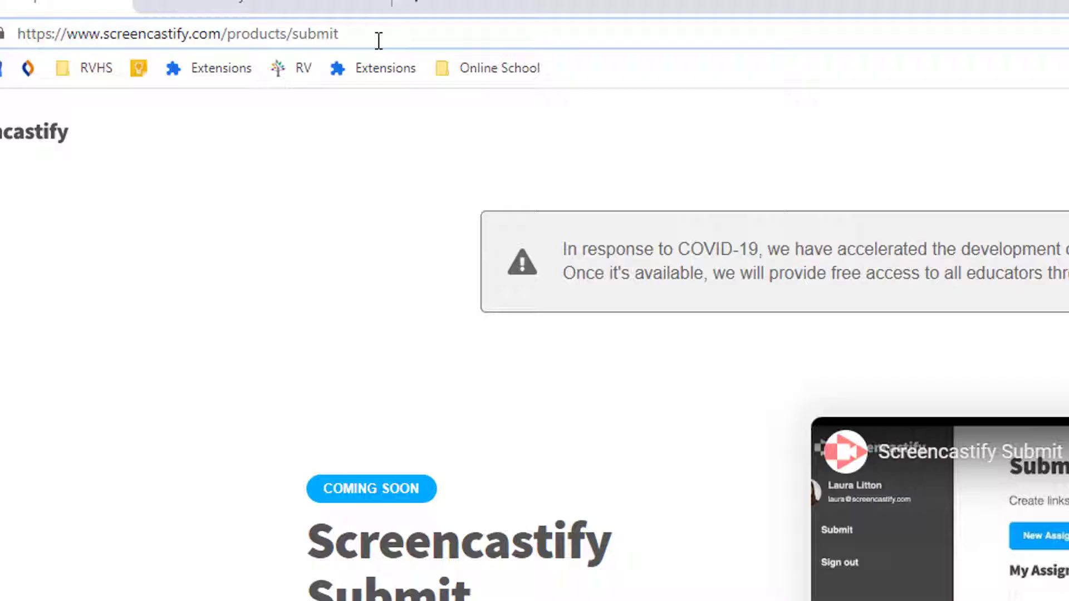
Step: Go to the Screencastify home page and open the Screencastify Submit product page
click(377, 41)
key(BackSpace)
key(BackSpace)
key(BackSpace)
key(BackSpace)
key(BackSpace)
key(BackSpace)
key(BackSpace)
key(BackSpace)
key(BackSpace)
key(BackSpace)
key(BackSpace)
key(BackSpace)
key(BackSpace)
key(BackSpace)
key(BackSpace)
key(BackSpace)
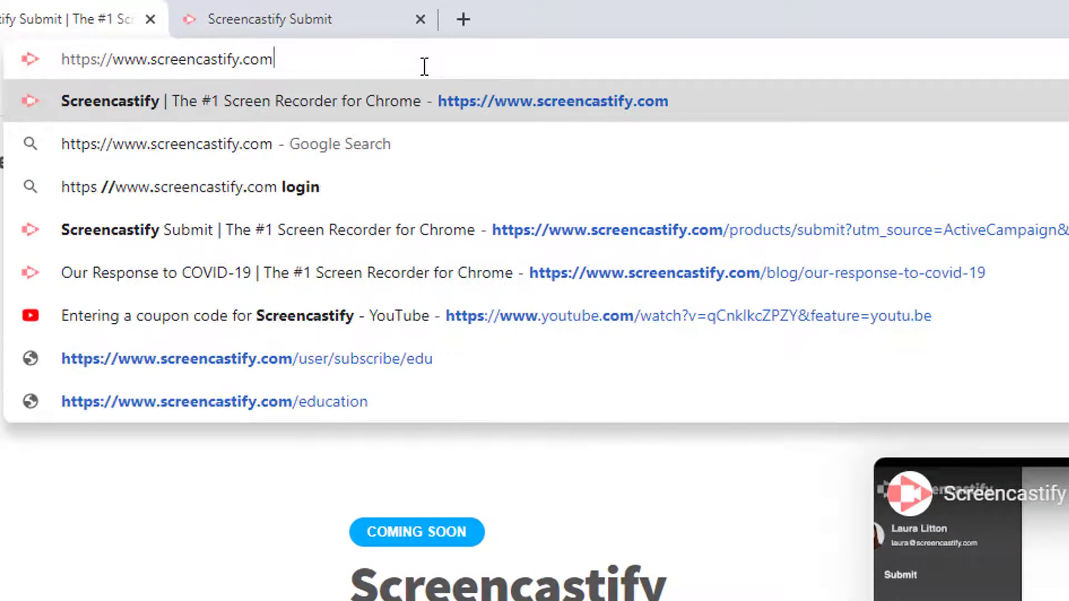
key(Return)
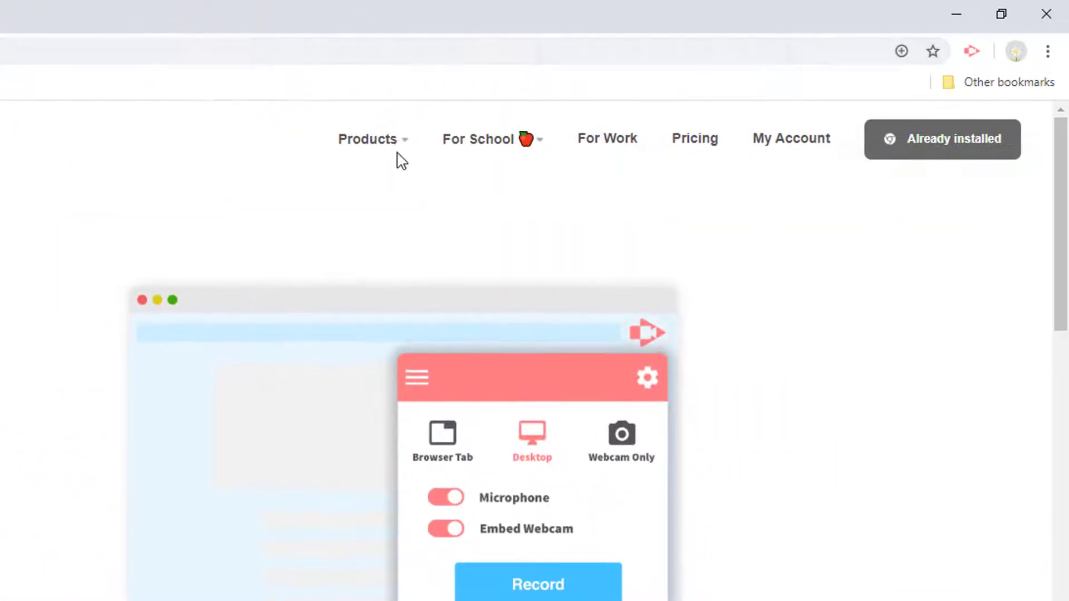
mouse_move(399, 153)
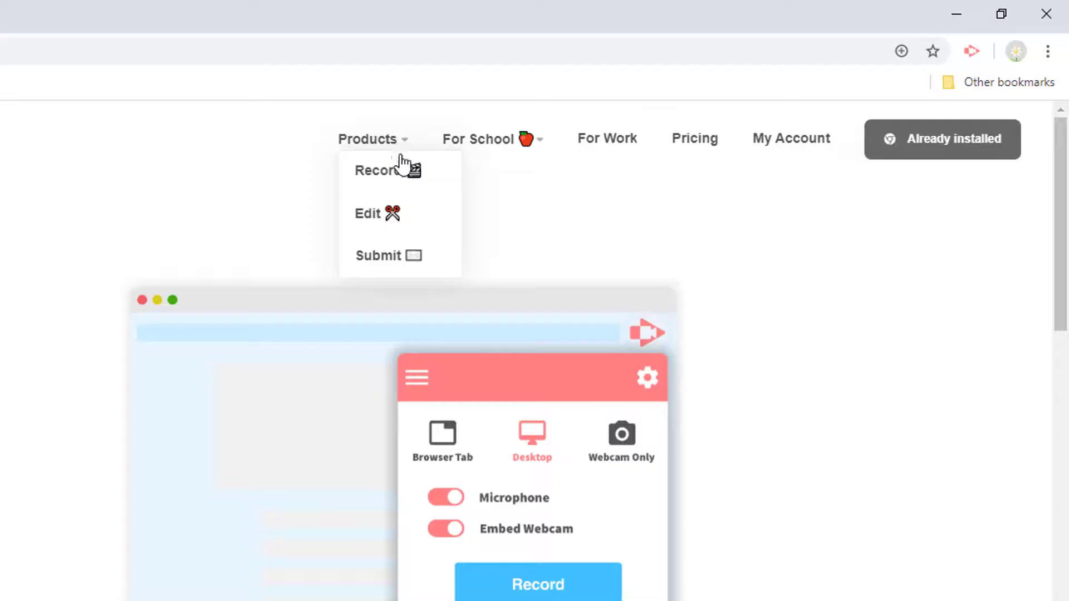
click(381, 259)
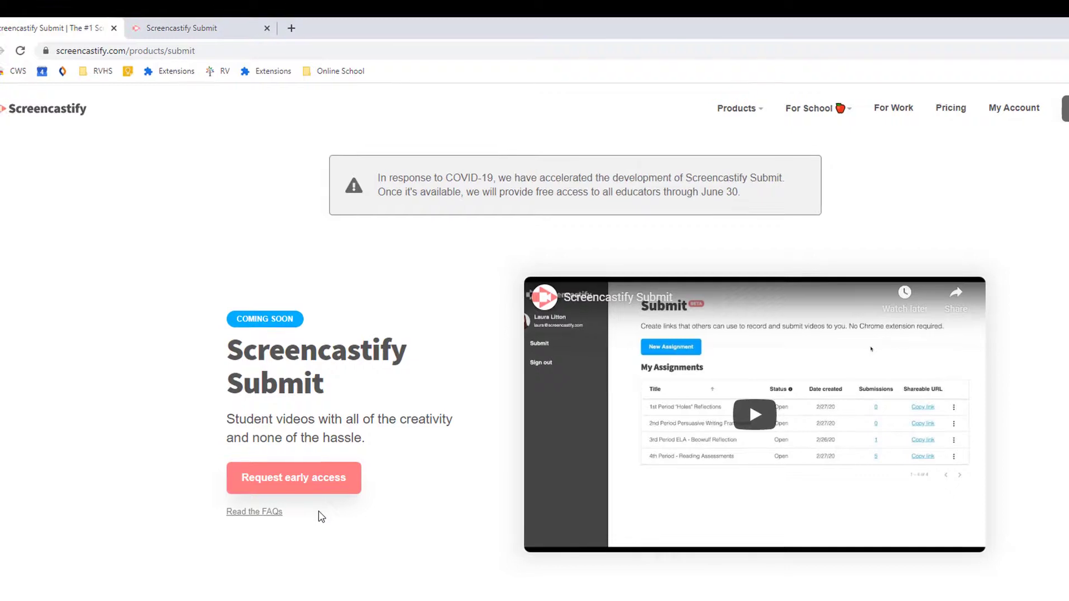
Step: On the Submit dashboard, create a new assignment titled 'Spanish Artists Presentation'
click(179, 29)
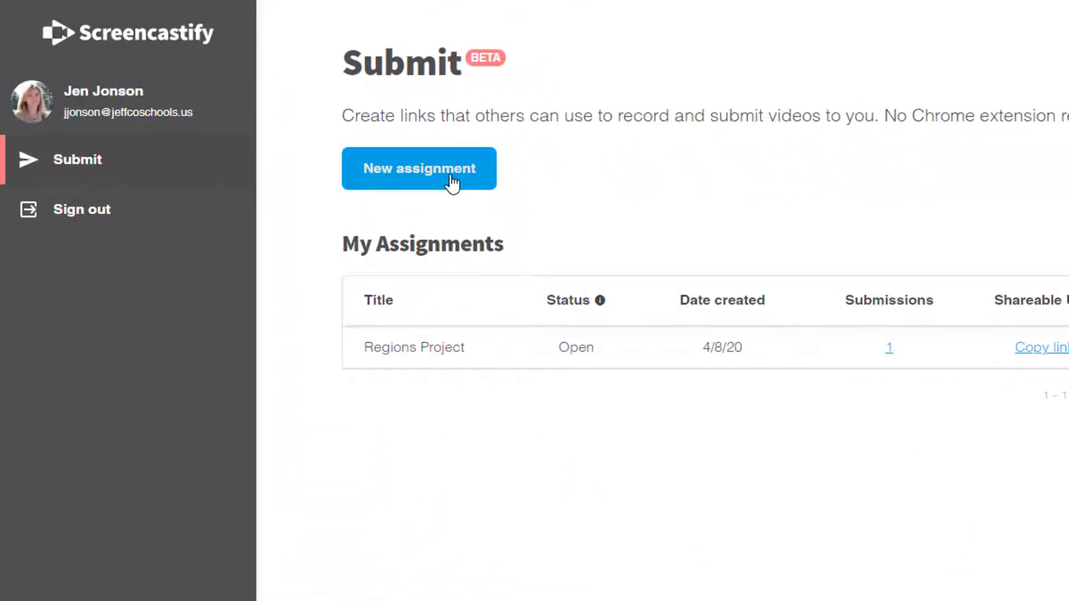
click(555, 404)
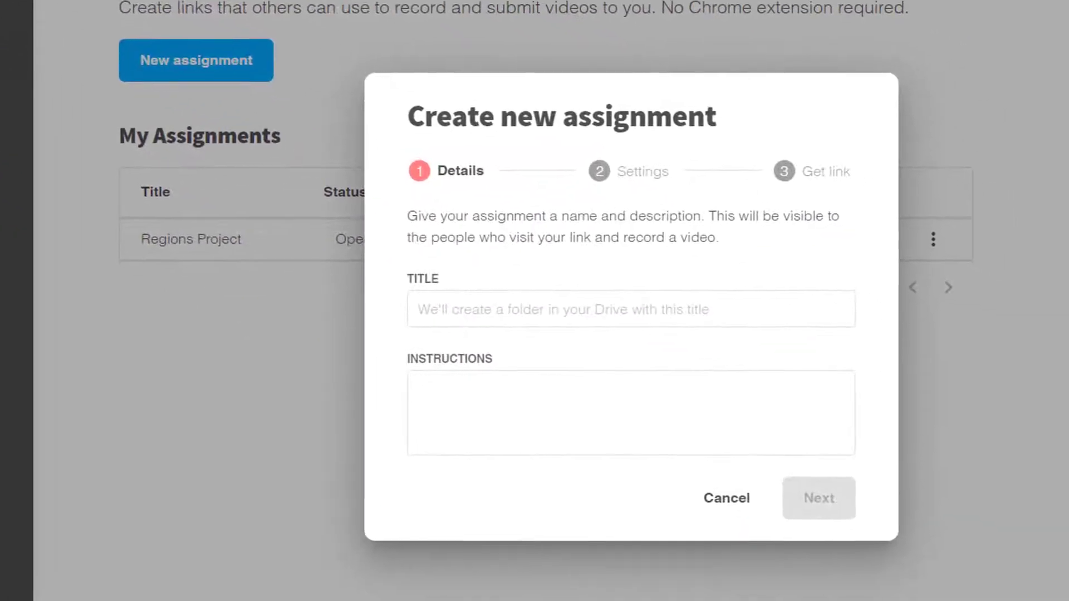
click(796, 416)
text(Spanish Artists Presentation)
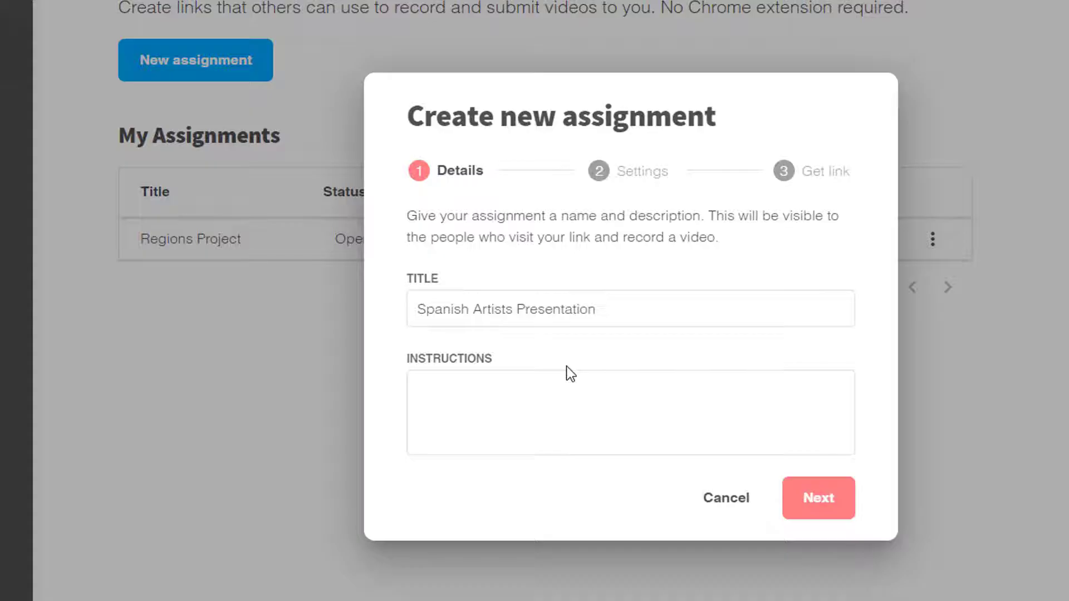
click(531, 404)
Step: Enter the instructions 'Record and submit your narrated Spanish artist presentations.' and keep Screen and microphone recording
text(Record and submit your narrated Spanish artist presentations.)
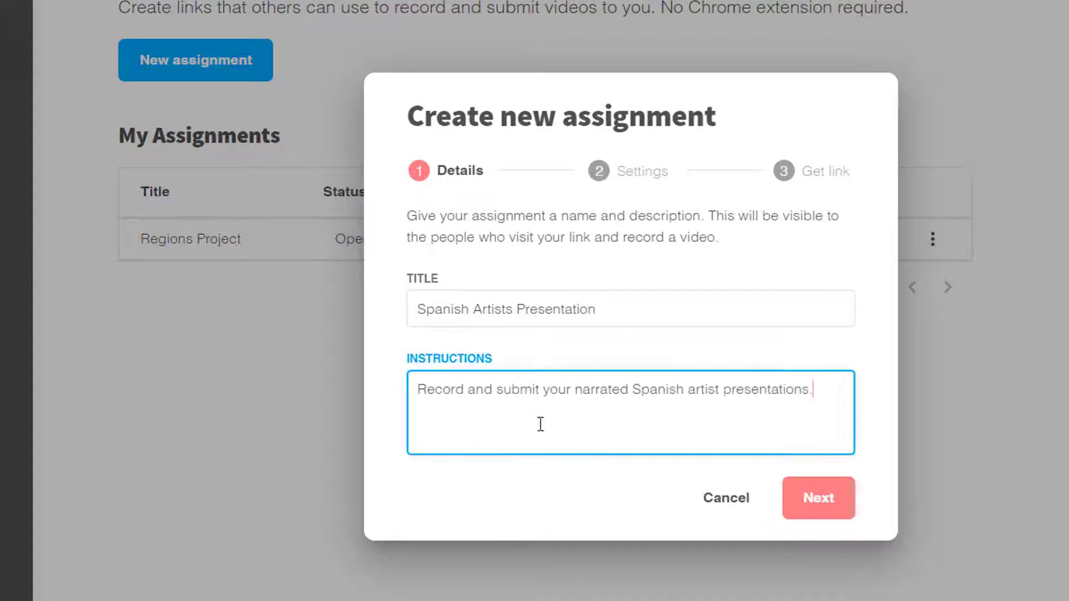
click(831, 506)
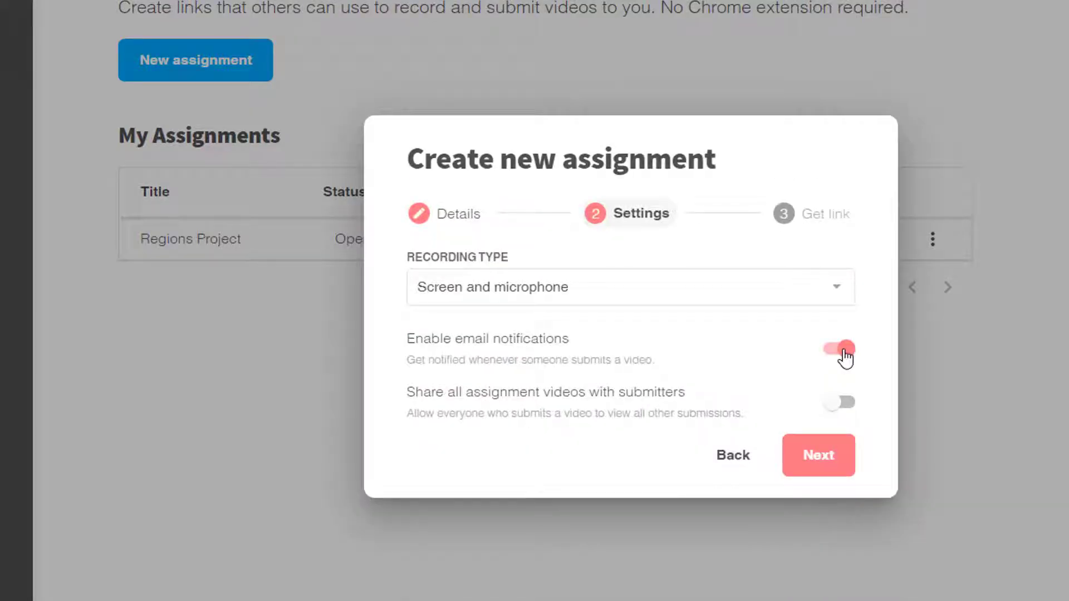
click(837, 297)
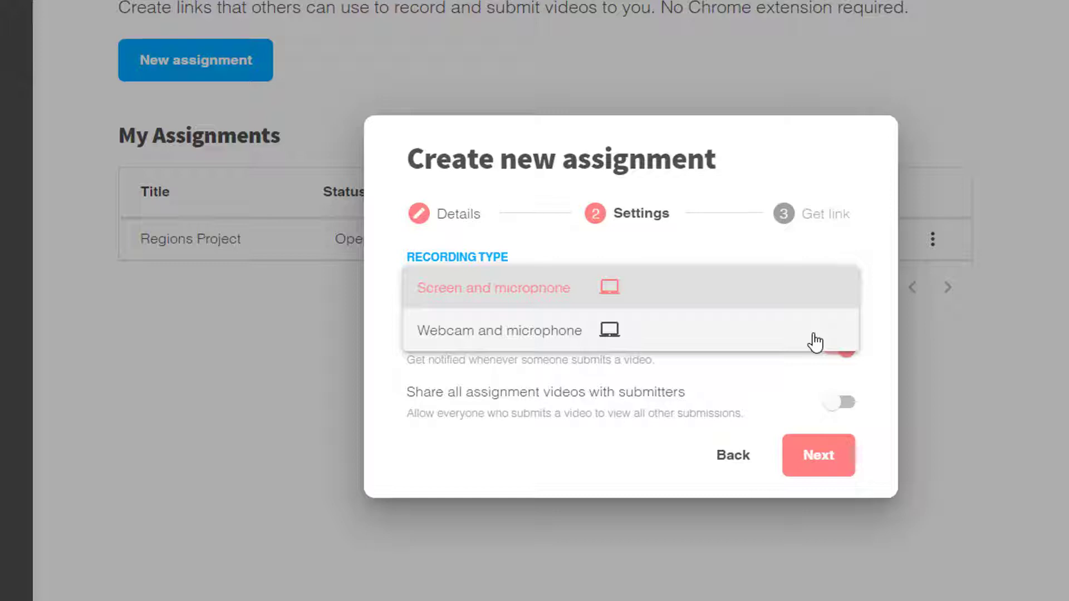
click(753, 293)
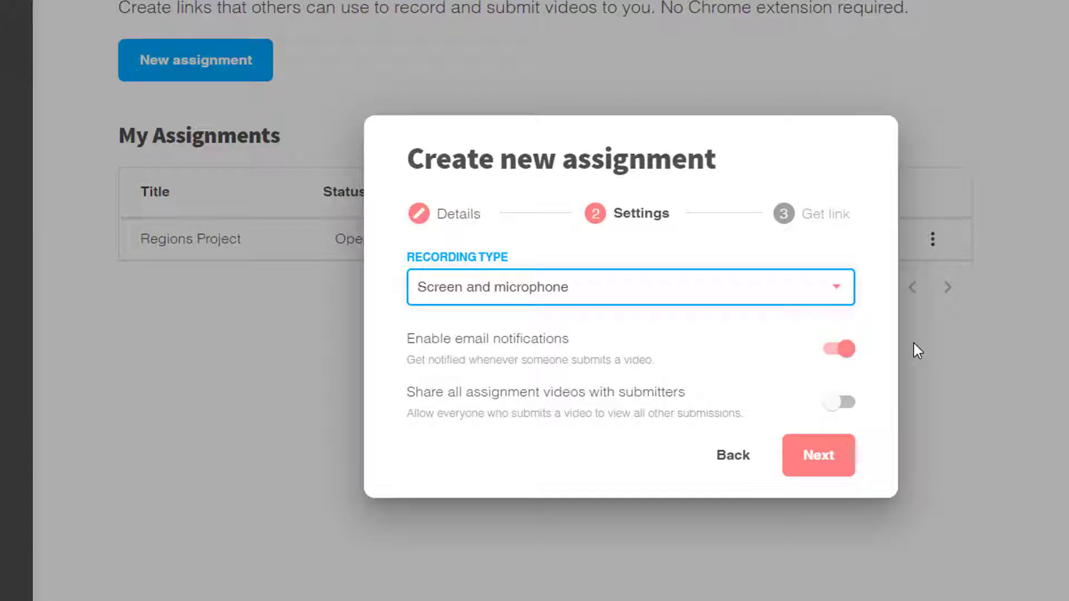
Step: Turn email notifications off and share all assignment videos with submitters
click(838, 350)
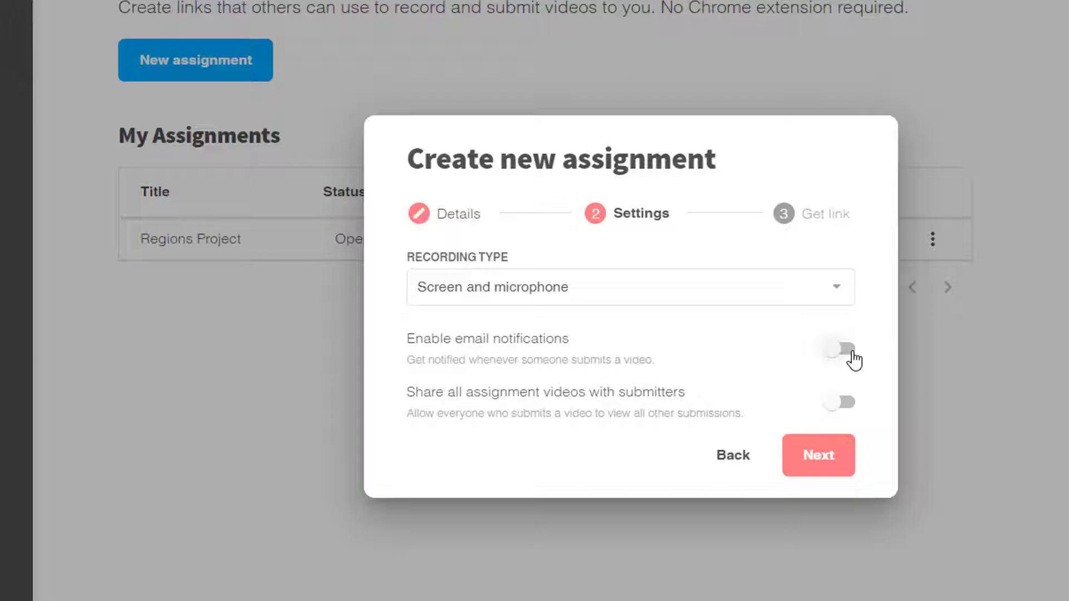
click(848, 357)
click(830, 356)
click(848, 406)
Step: Generate the assignment's shareable link, copy it, and close the setup dialog
click(823, 457)
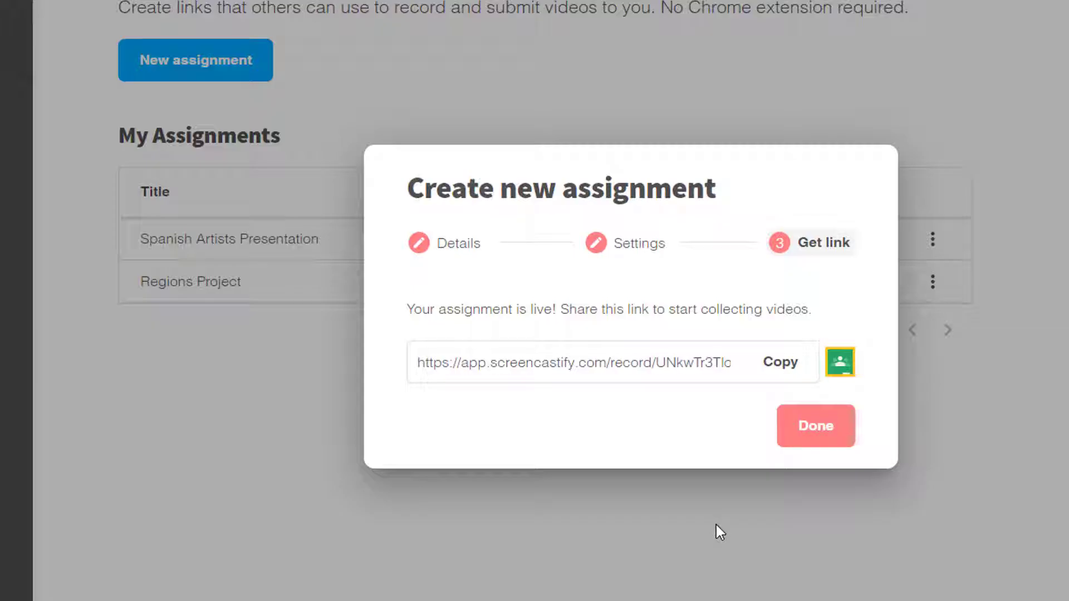
click(778, 369)
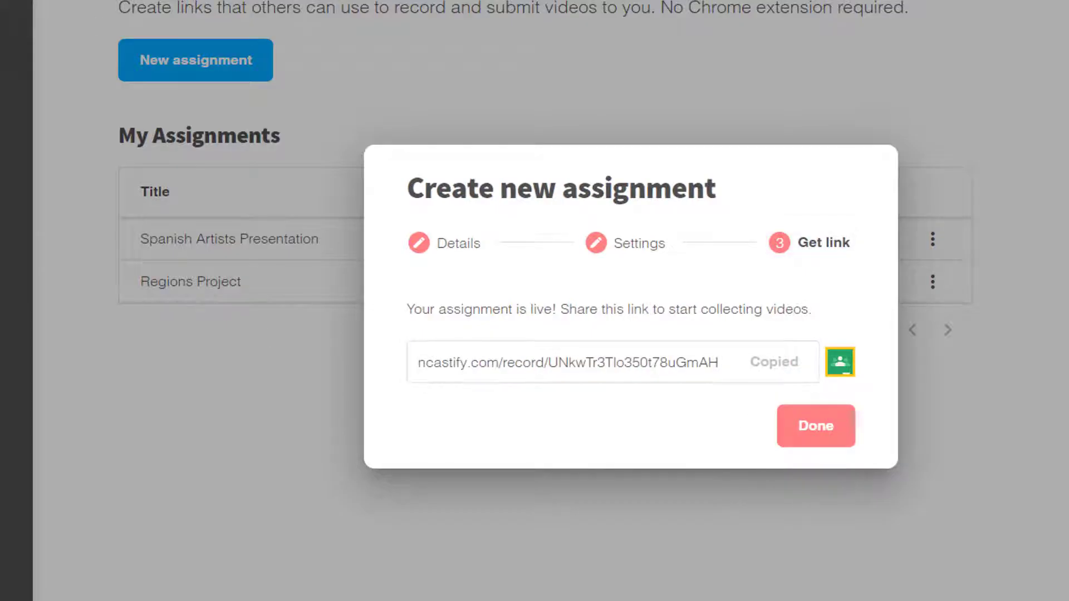
click(229, 332)
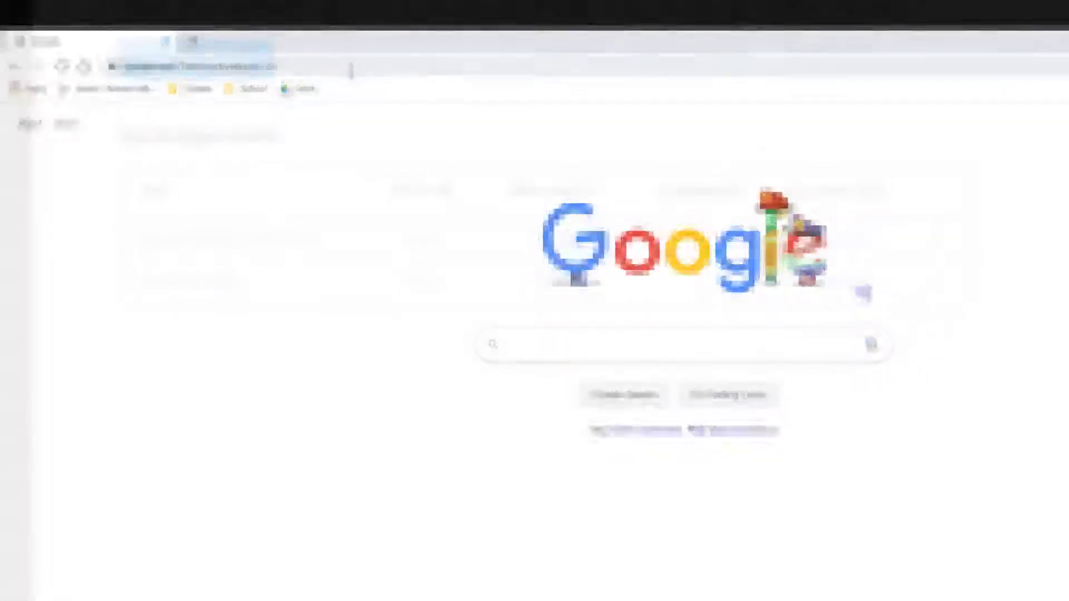
Step: Open the copied assignment link in the address bar and allow the recording page to use the microphone
drag(278, 66, 85, 71)
key(ctrl+v)
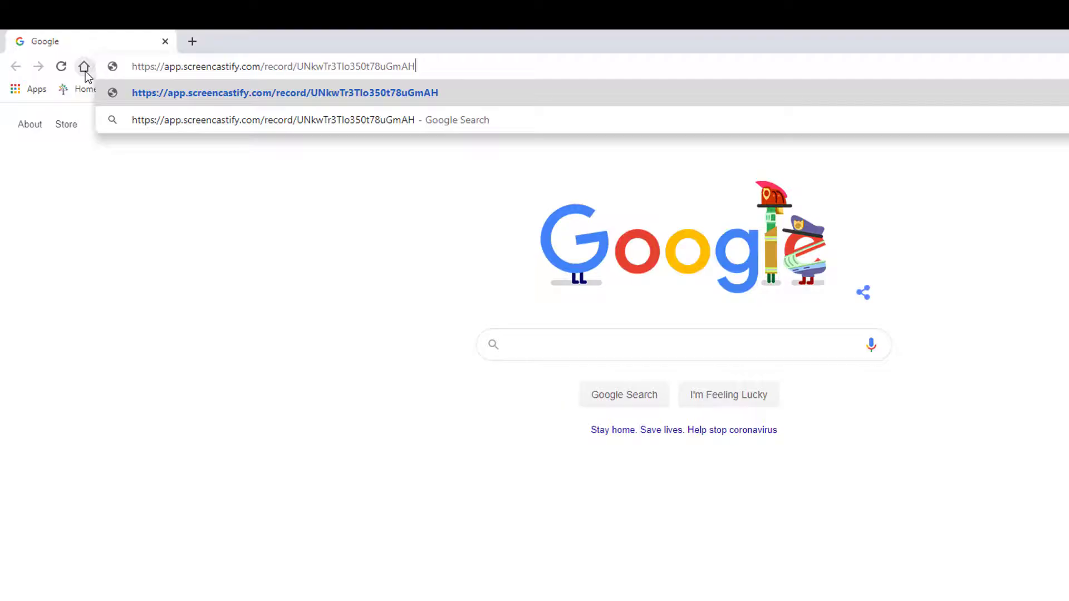
key(Return)
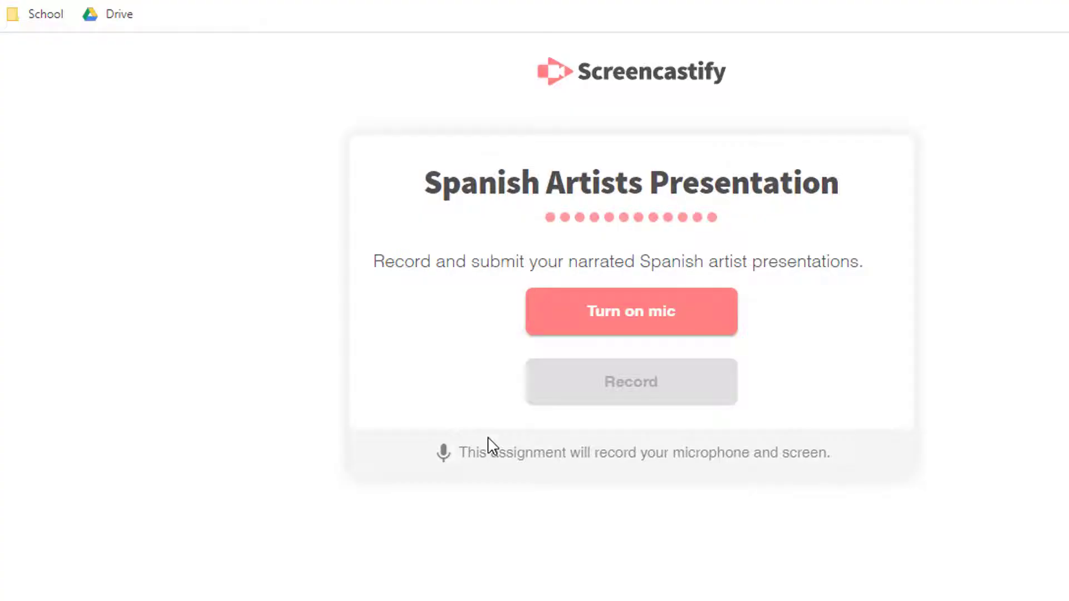
click(651, 316)
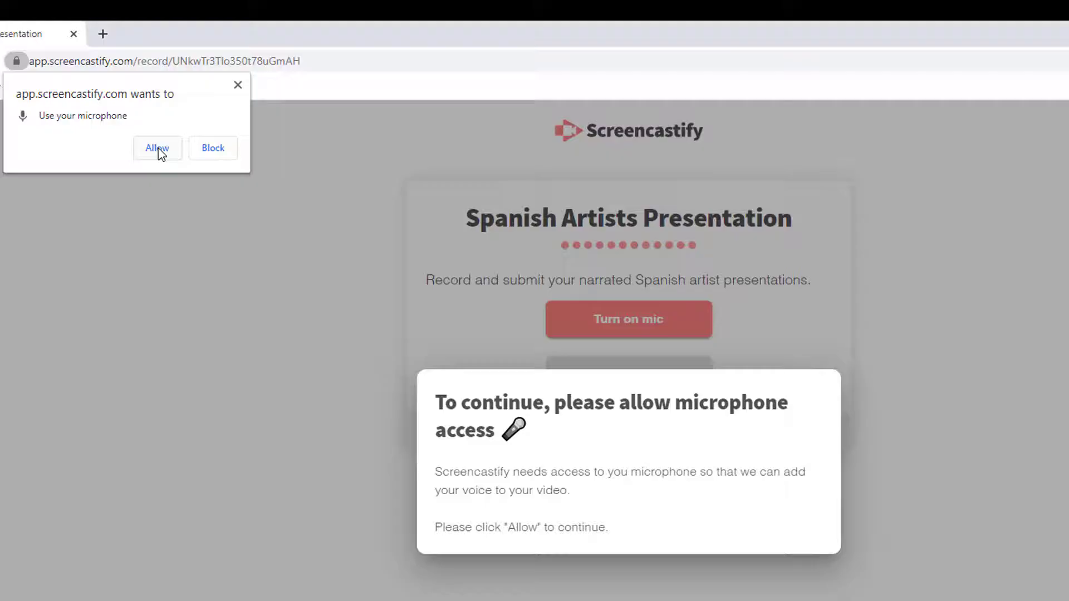
click(158, 150)
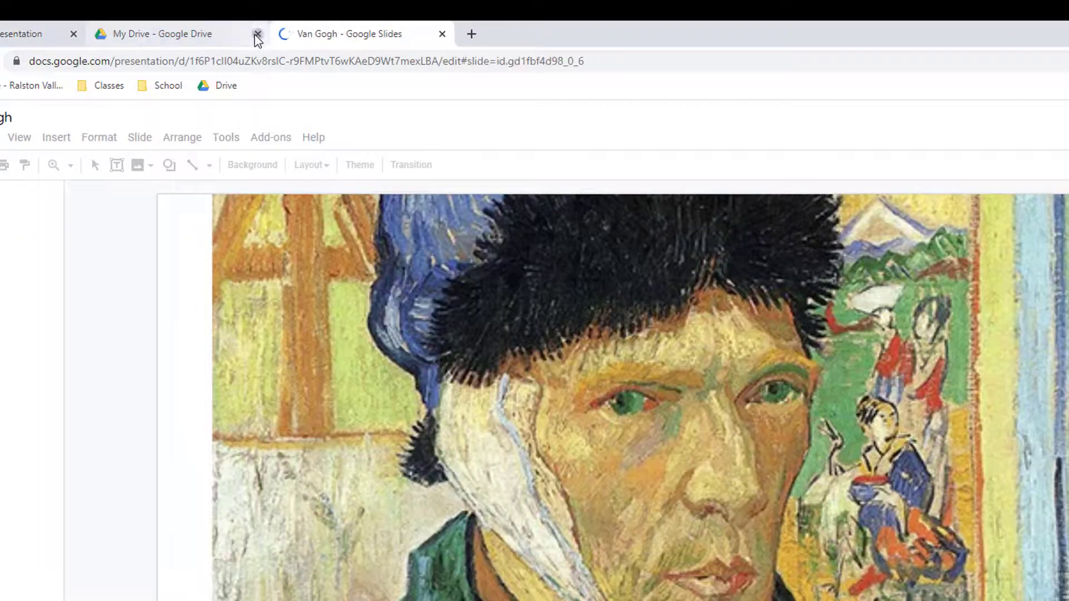
Step: Close the My Drive tab, reopen it with Ctrl+Shift+T, and return to the Spanish Artists Presentation page
click(257, 35)
key(ctrl+shift+t)
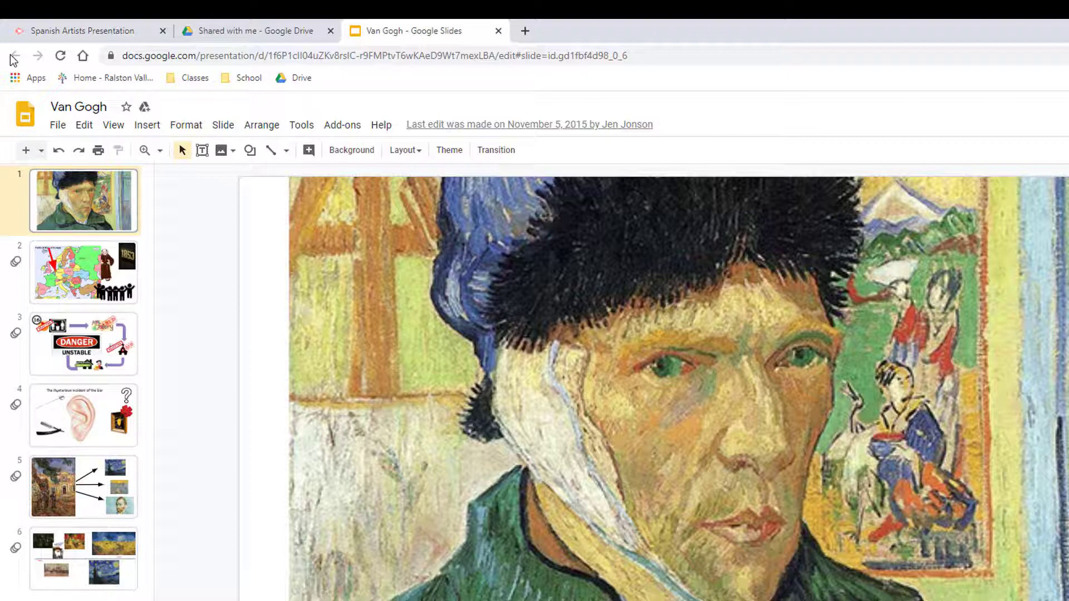
click(87, 33)
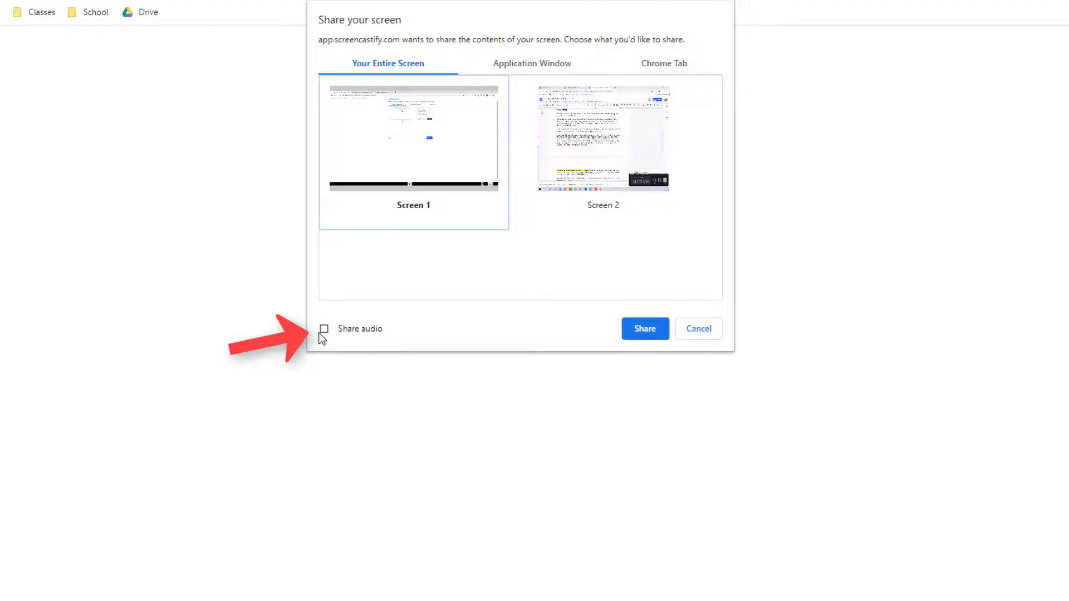
Step: Share the entire screen to start recording, then switch to the Van Gogh Google Slides tab
click(637, 332)
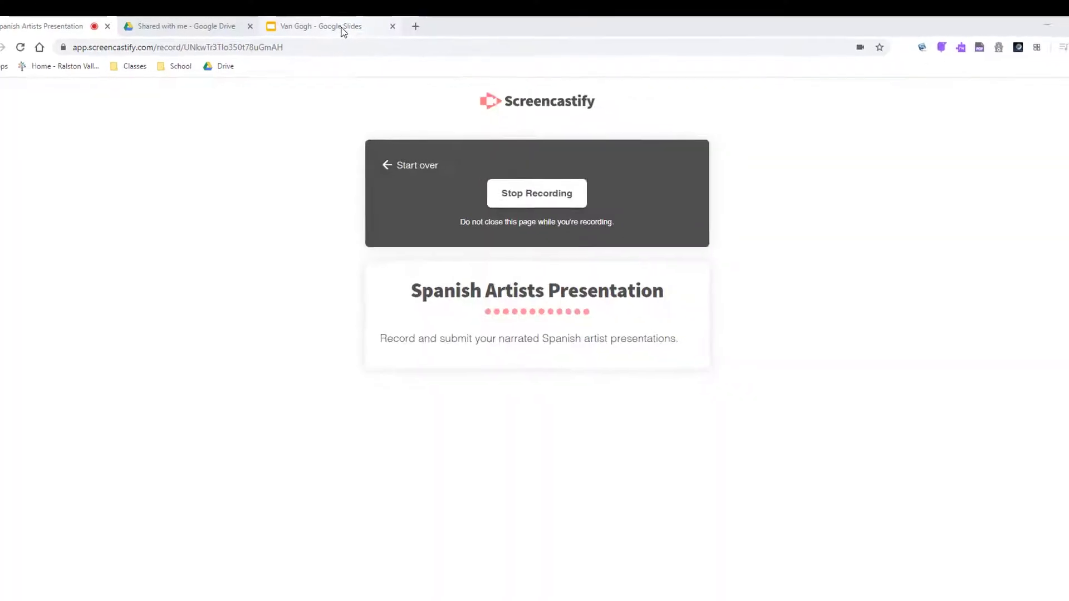
click(361, 29)
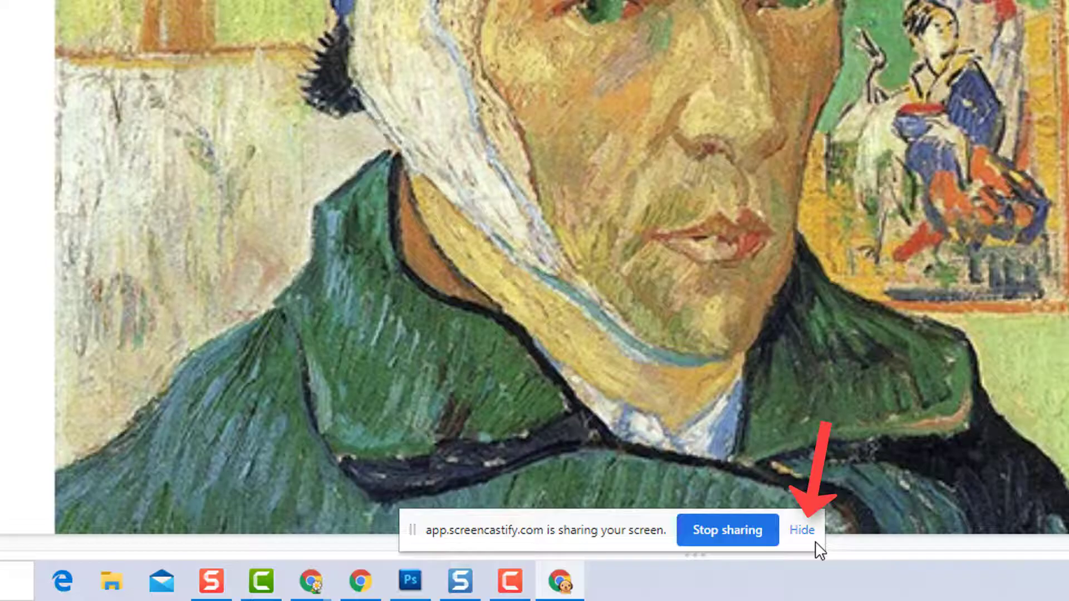
Step: Hide the sharing notice, present the Van Gogh slides through Political Map of Europe to Belgium, then return to recording
click(811, 533)
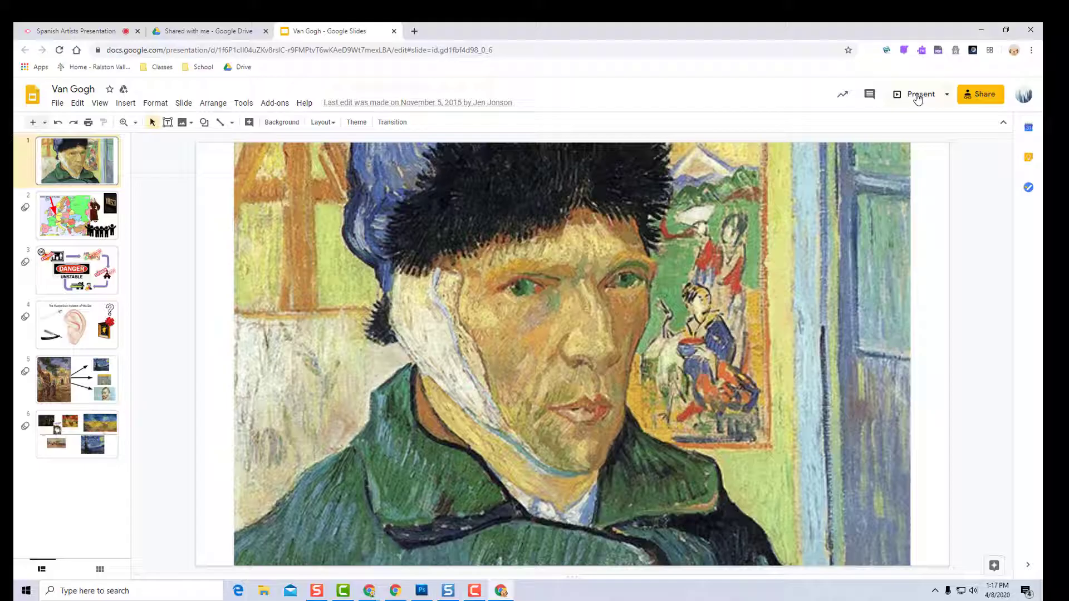
click(917, 99)
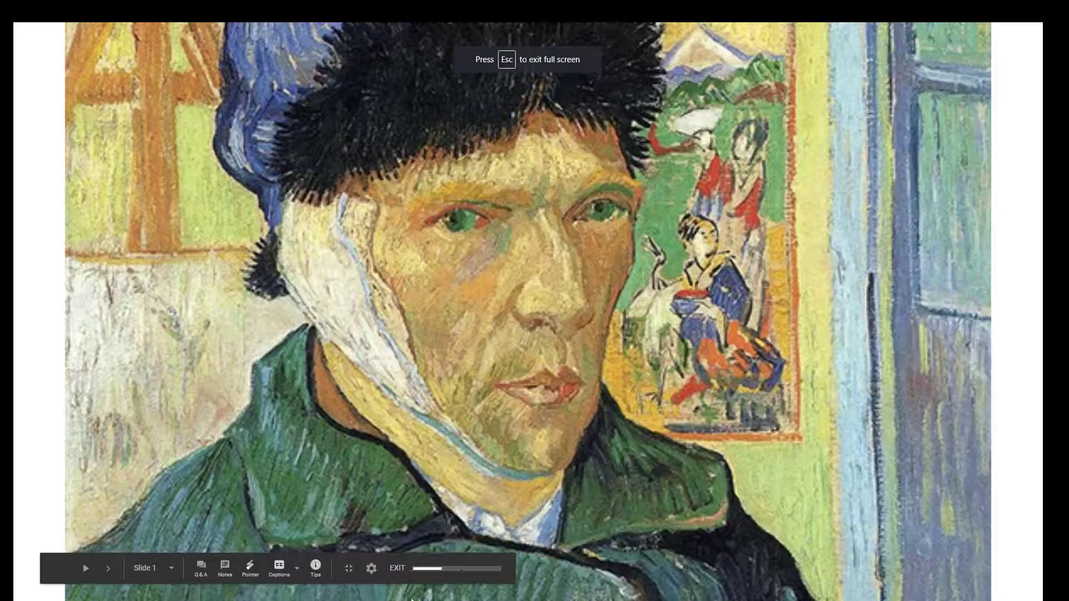
click(266, 467)
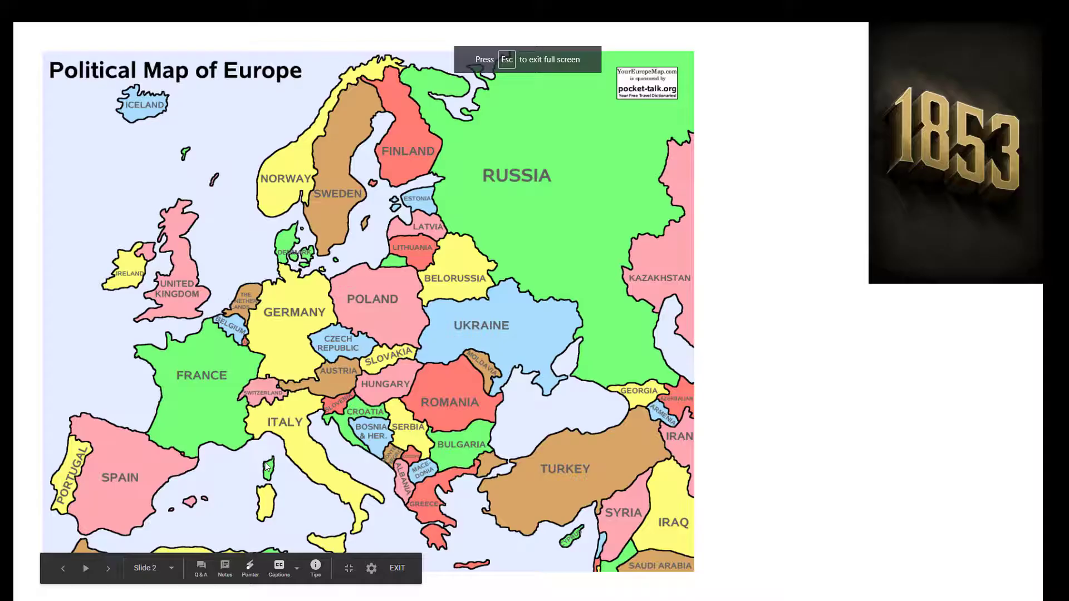
click(266, 466)
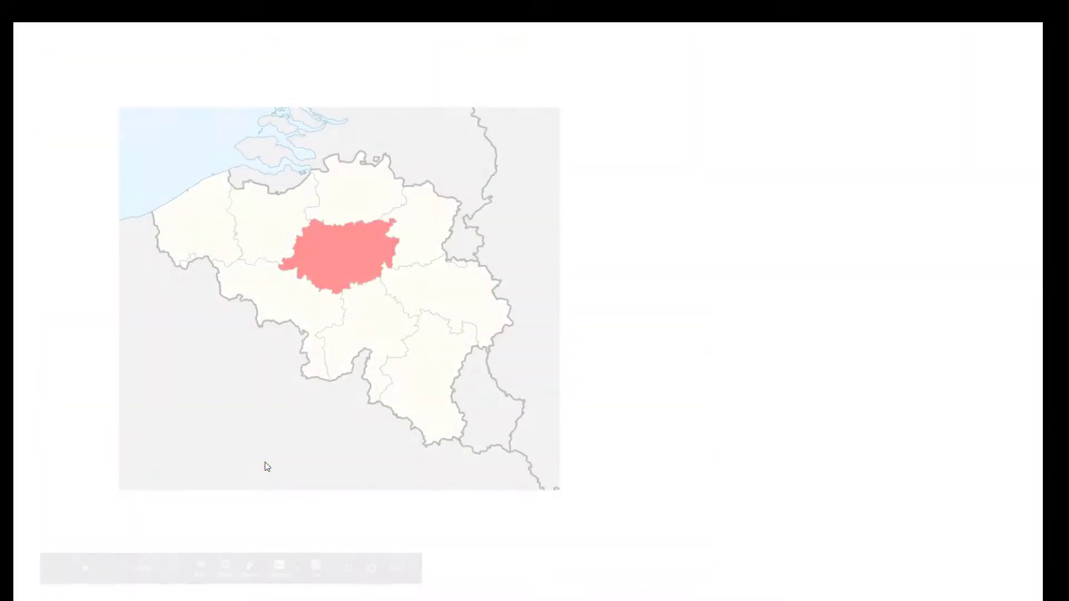
key(Escape)
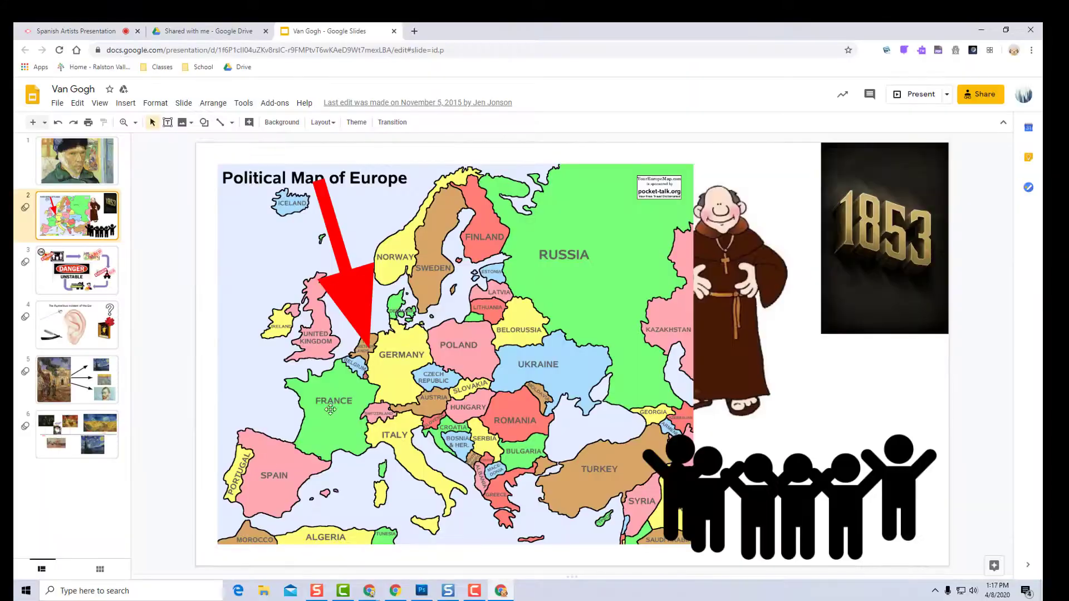
click(98, 31)
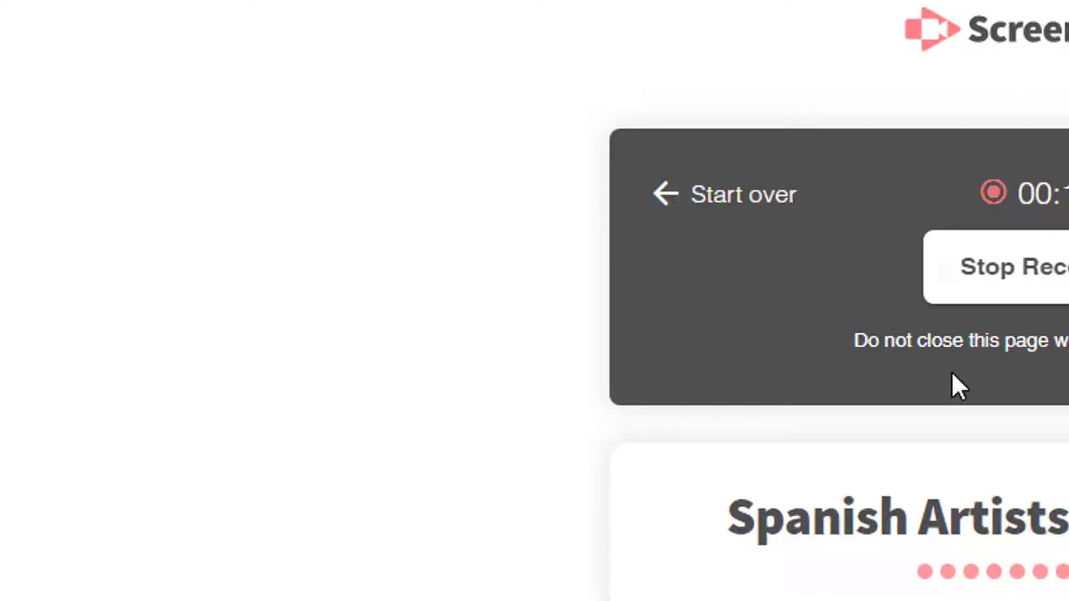
Step: Stop the recording and submit the 0:16 video to the assignment
click(1058, 274)
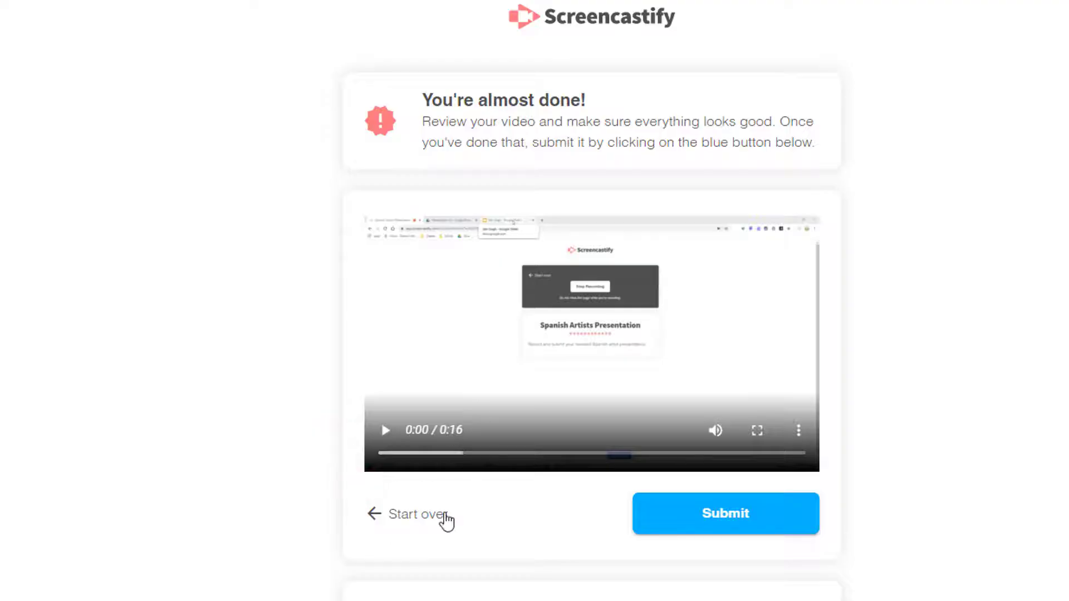
click(713, 529)
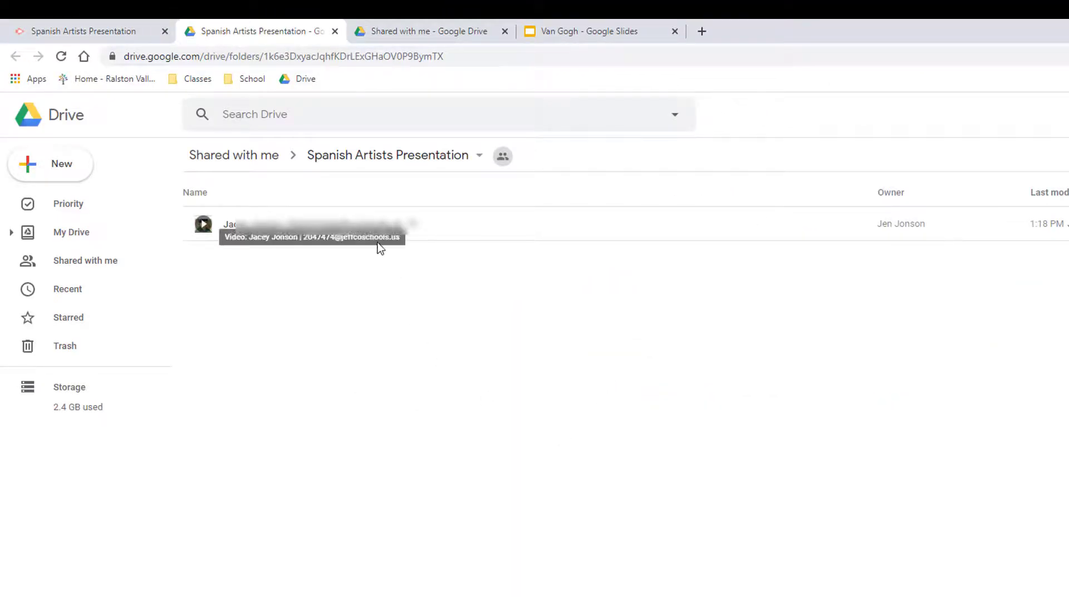
Step: Open the submitted video file in the Spanish Artists Presentation folder and play its preview
double_click(387, 225)
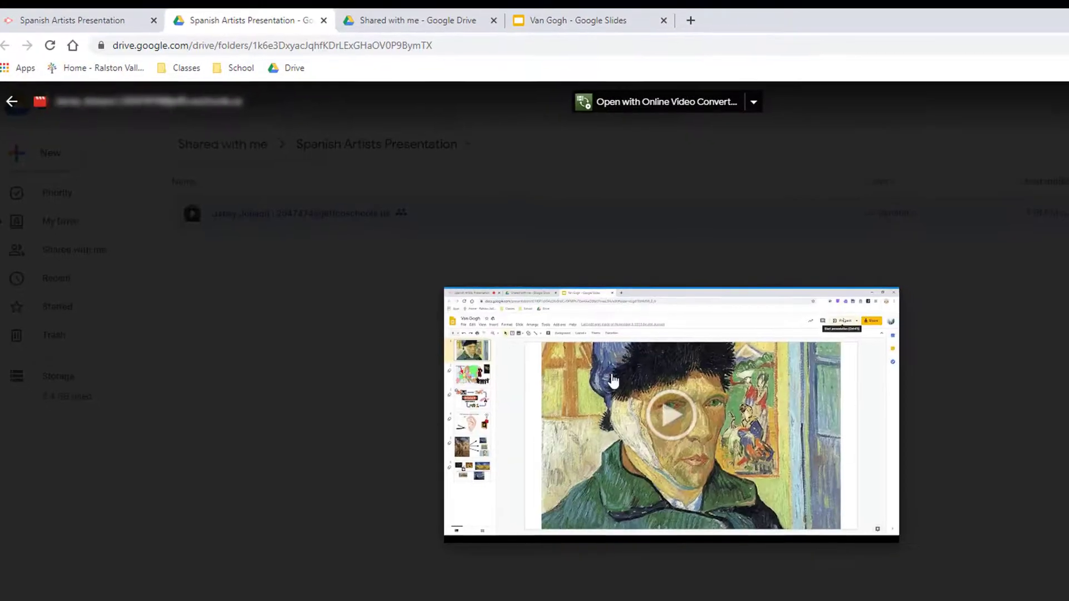
click(613, 381)
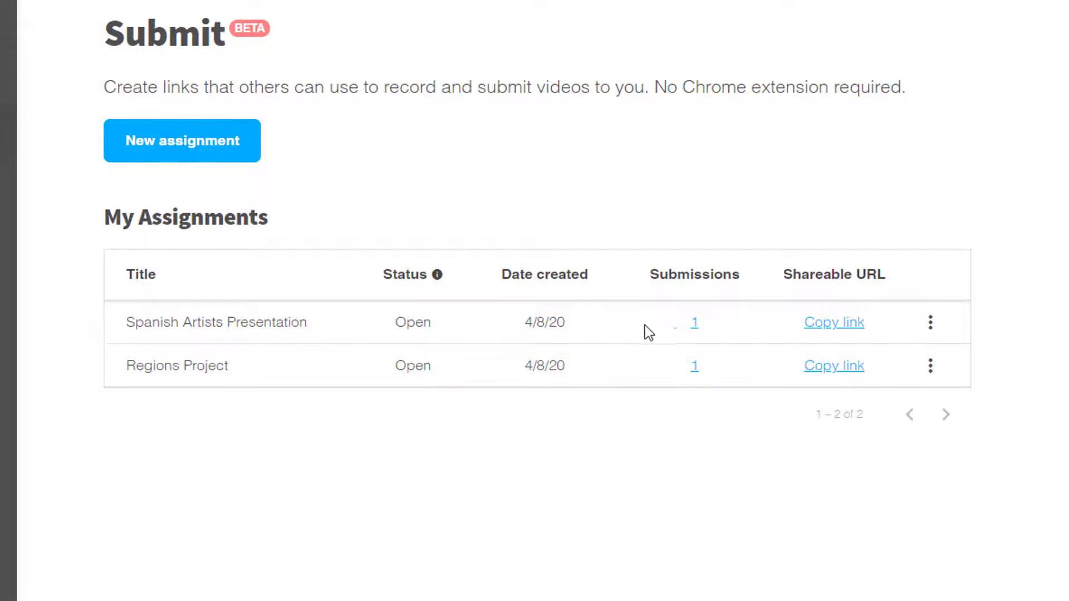
click(935, 331)
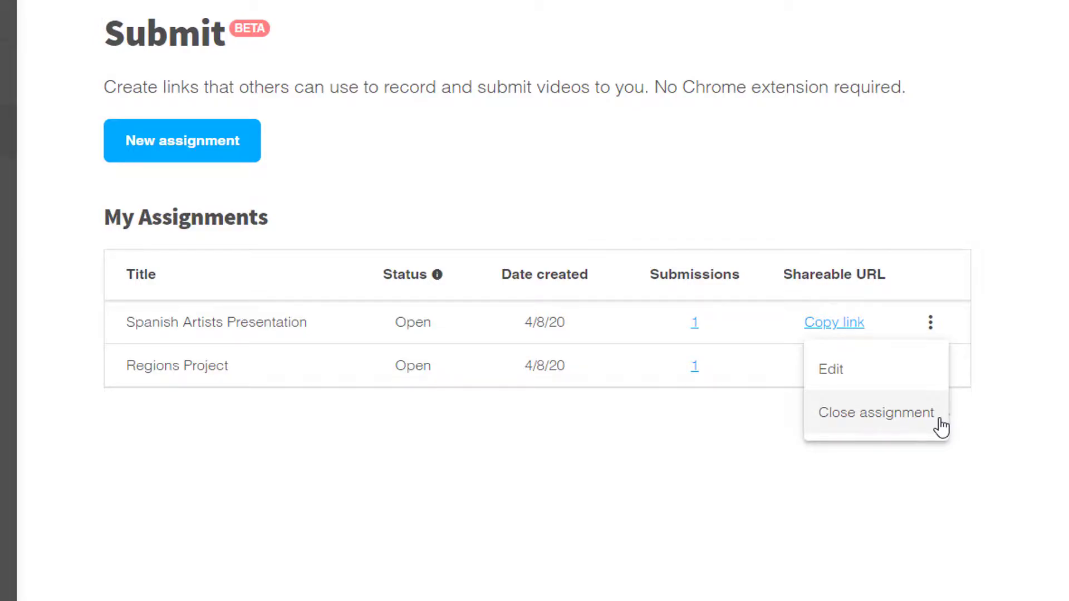
click(699, 405)
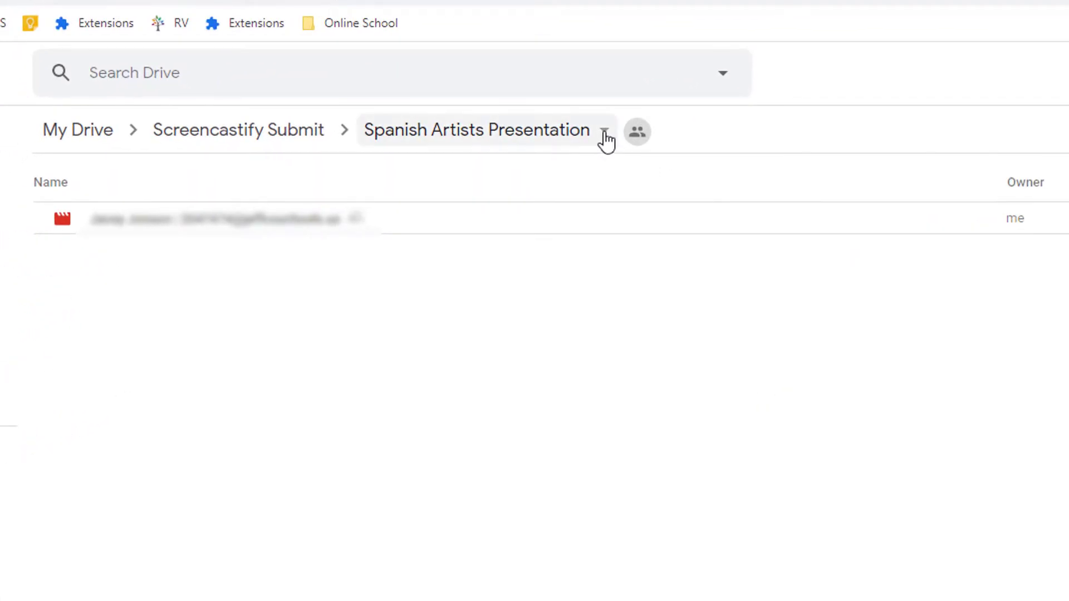
Step: Enable link sharing for the Spanish Artists Presentation folder, copy its link, and go back to Submit
click(605, 138)
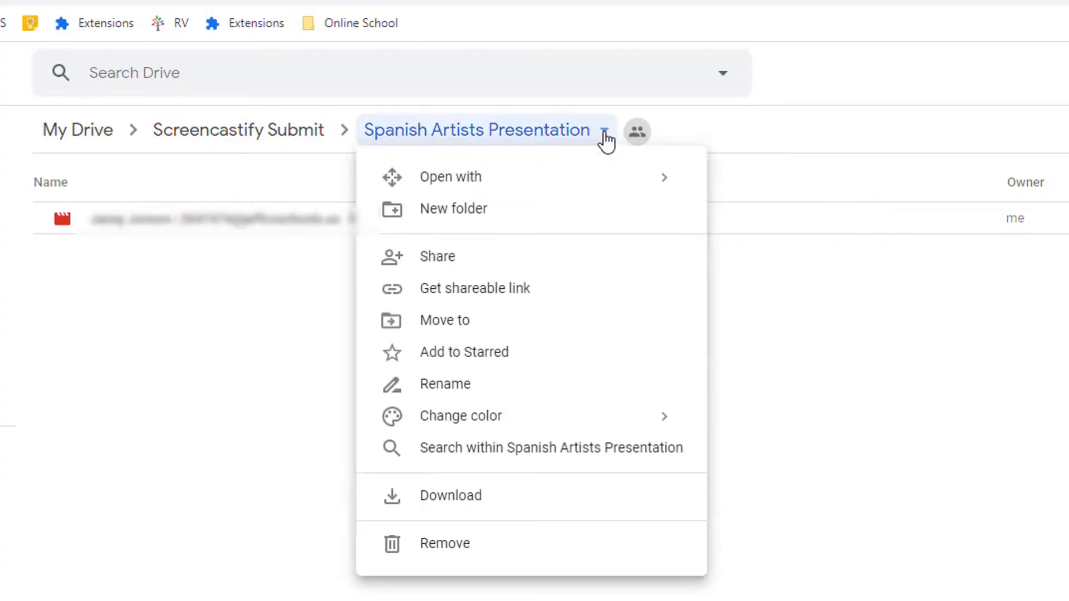
click(596, 288)
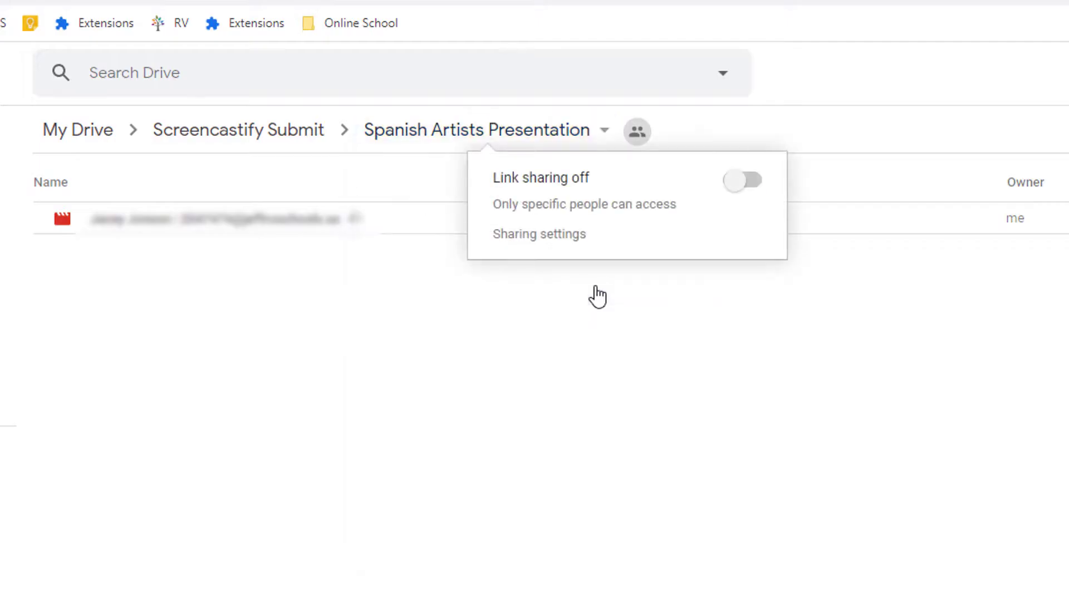
click(761, 189)
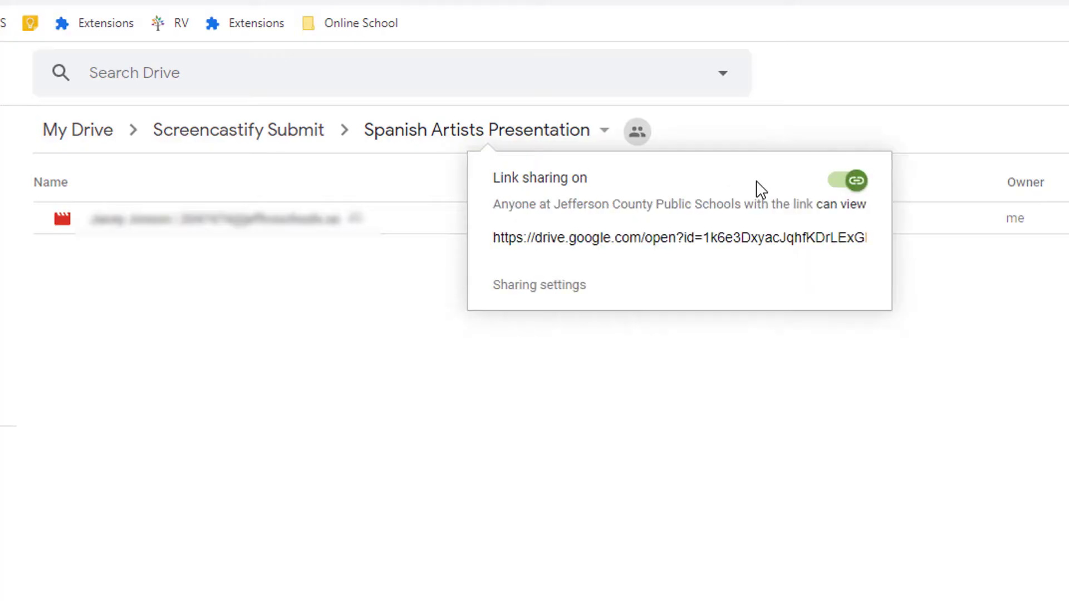
click(571, 297)
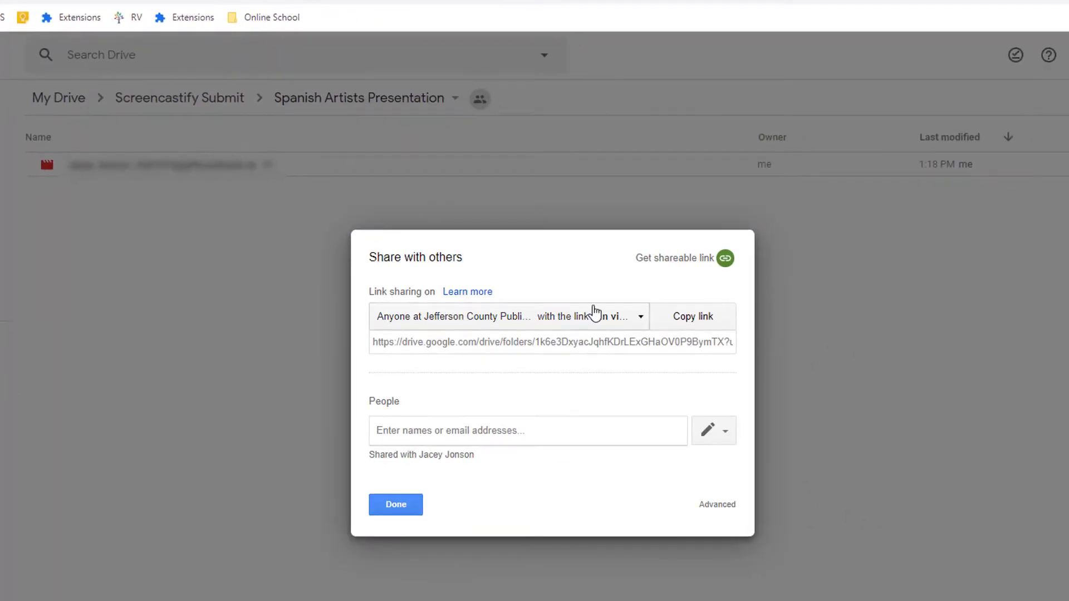
click(682, 325)
click(406, 512)
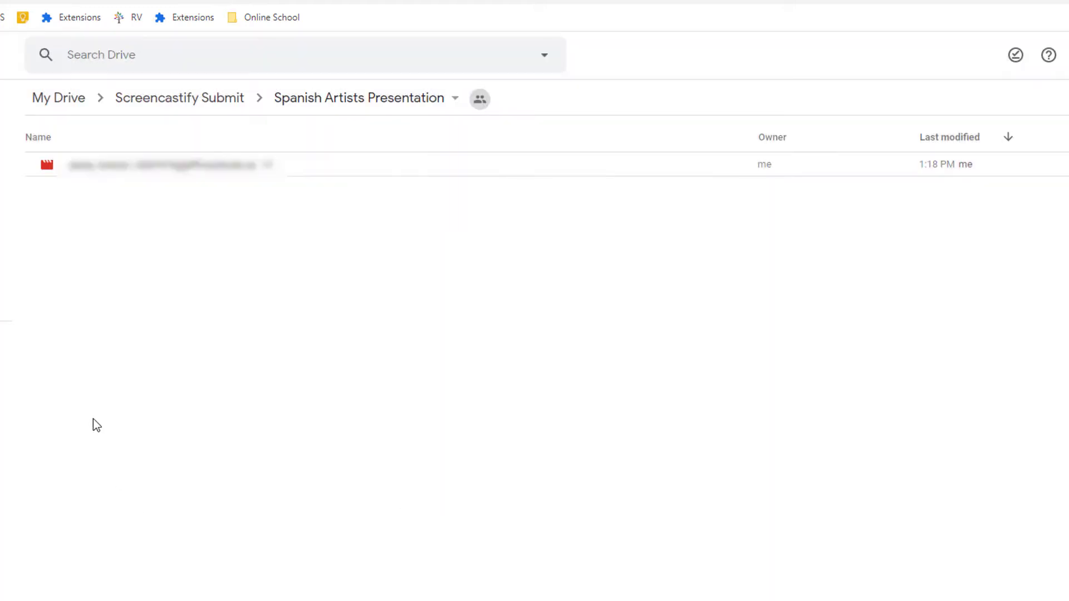
click(67, 10)
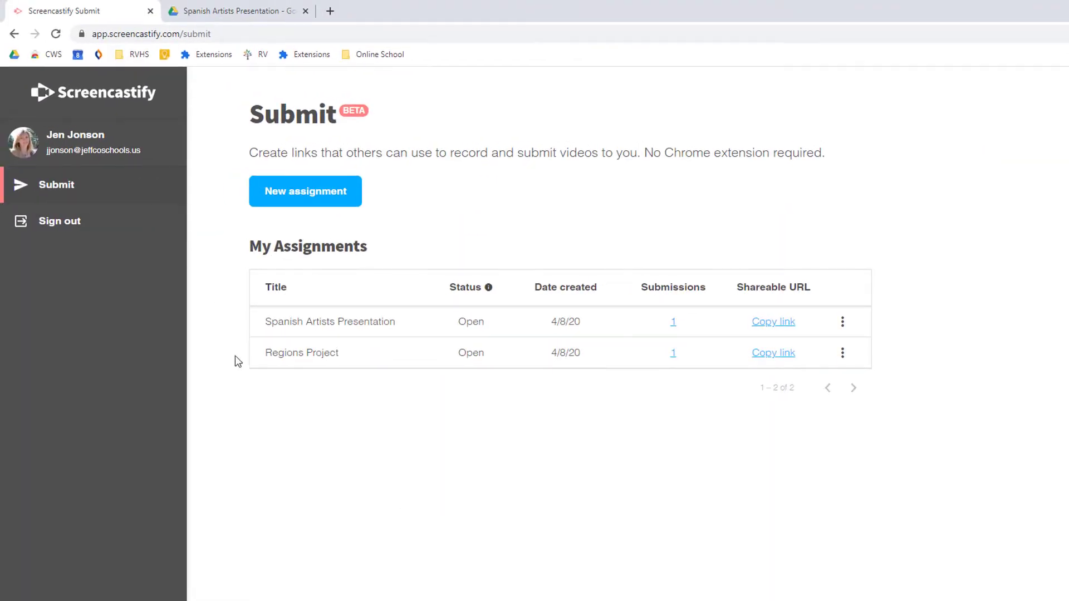